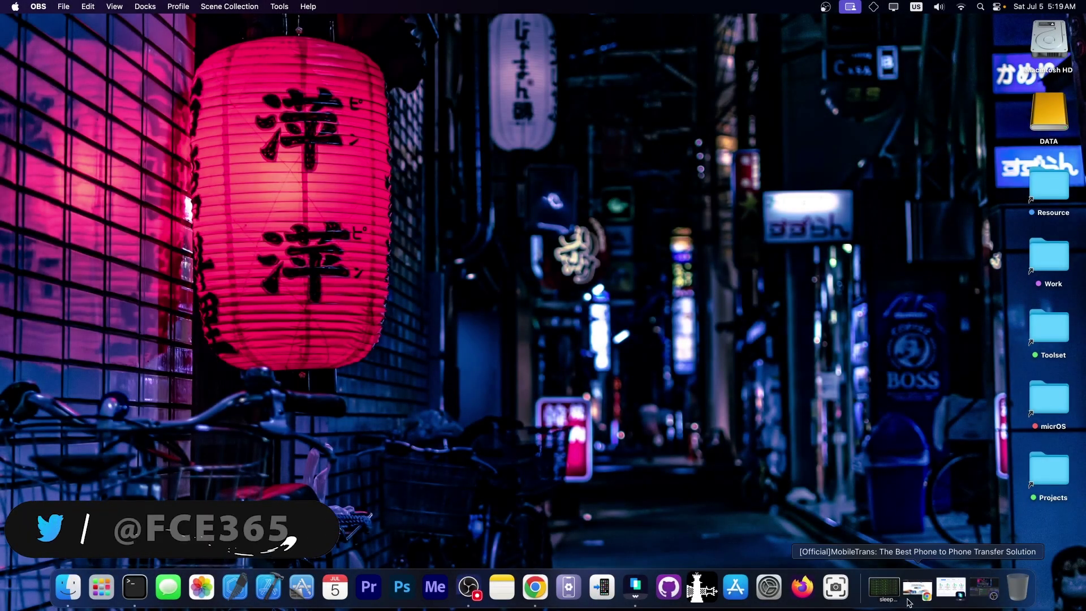
Step: Bring back the MobileTrans website in Chrome, scroll through it, then launch the MobileTrans app
click(917, 589)
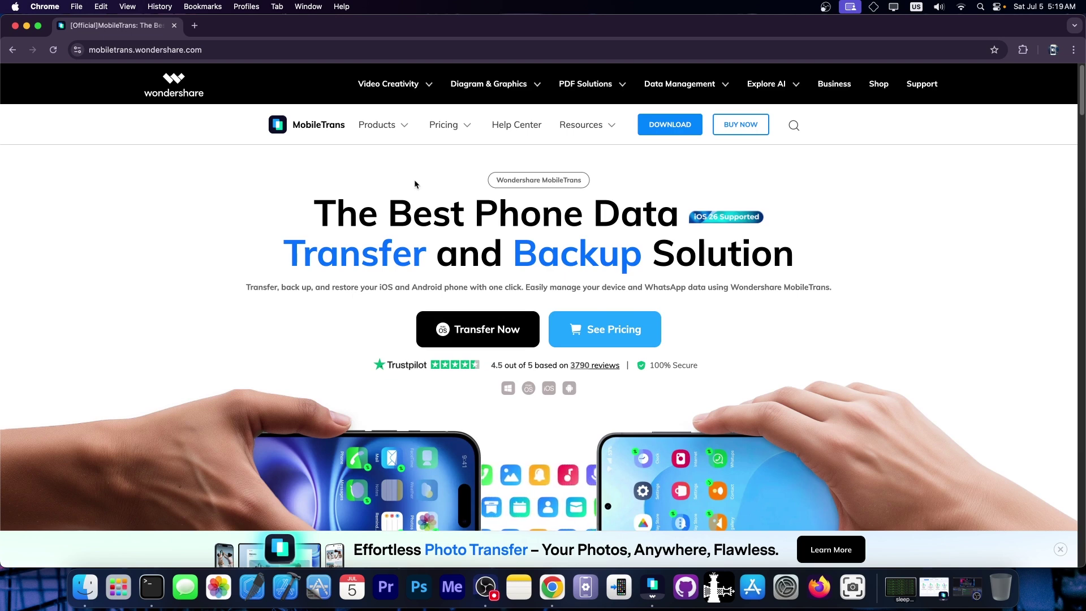
scroll(510, 164, down, 1)
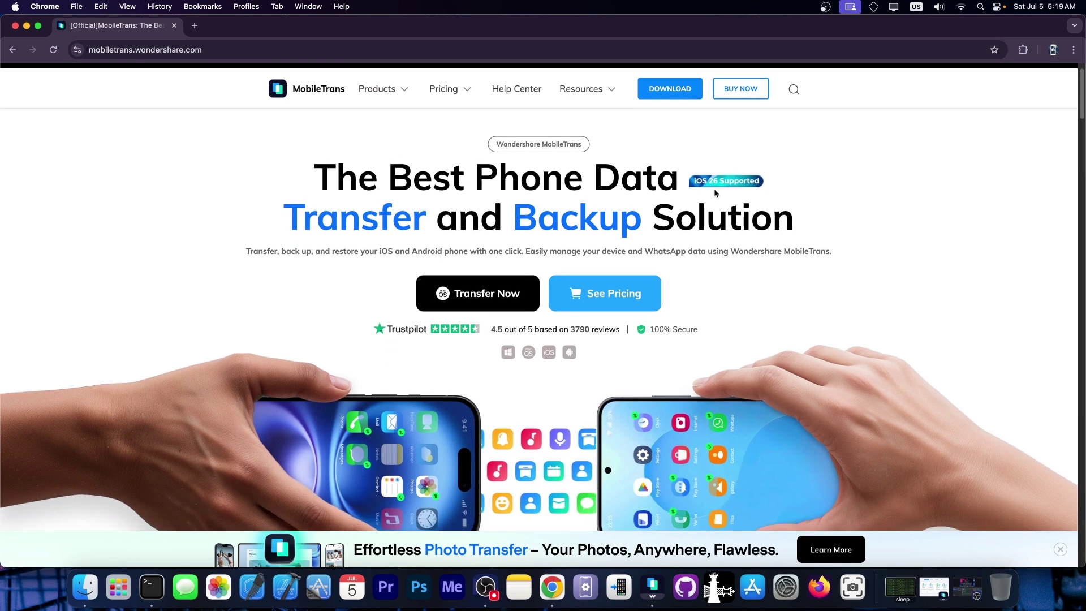
scroll(709, 184, down, 3)
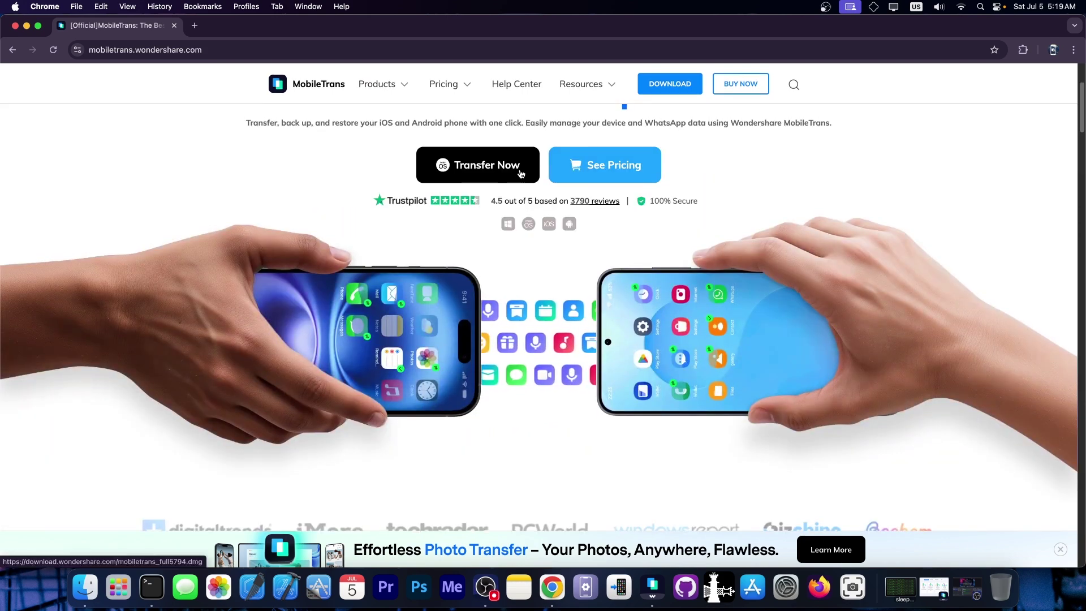
scroll(521, 174, down, 10)
click(26, 28)
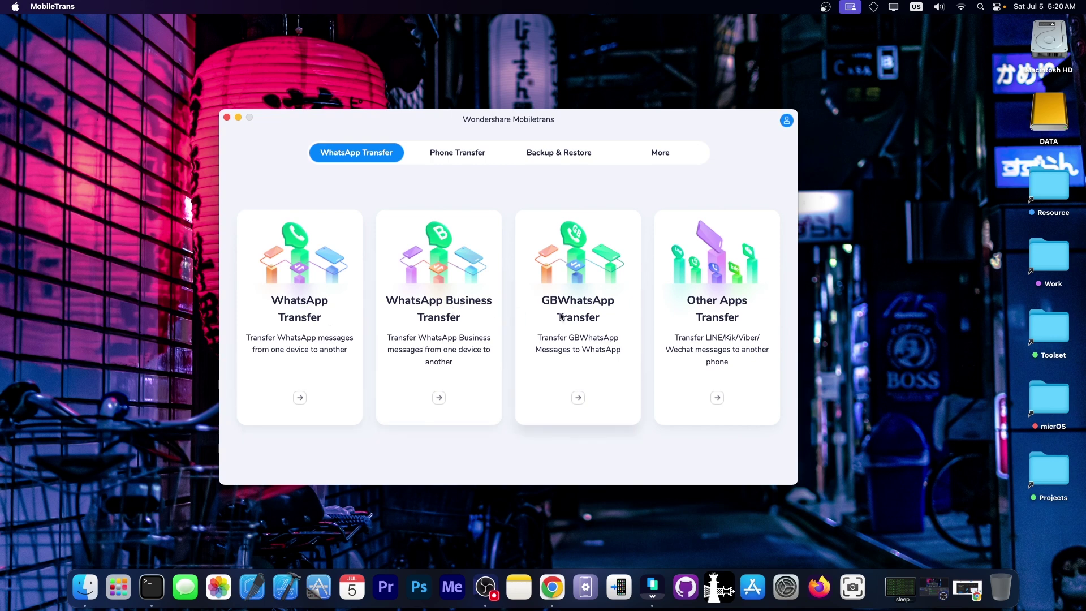
click(717, 397)
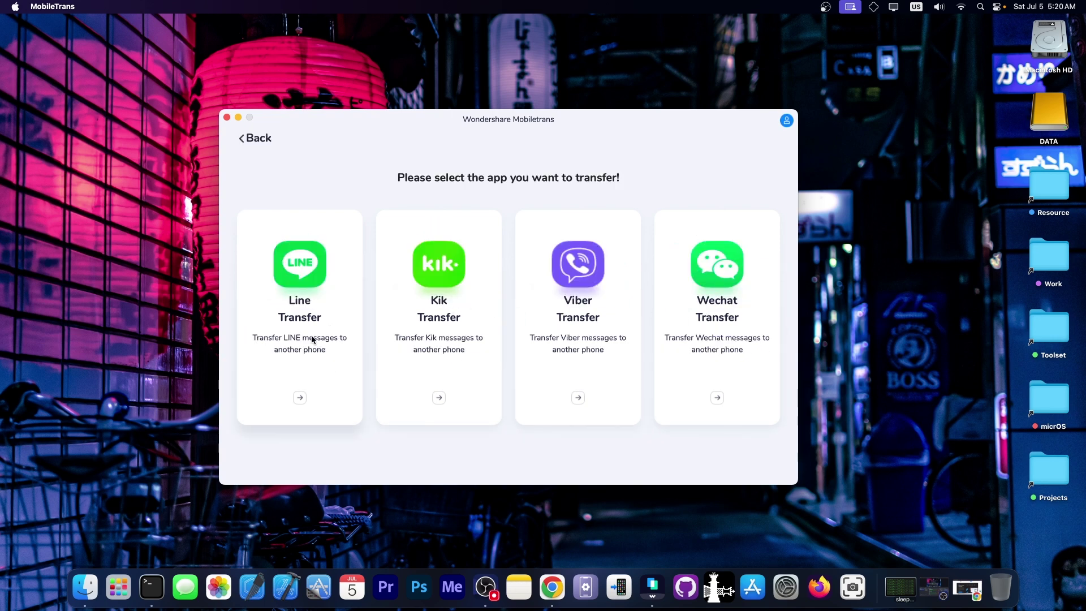
click(253, 138)
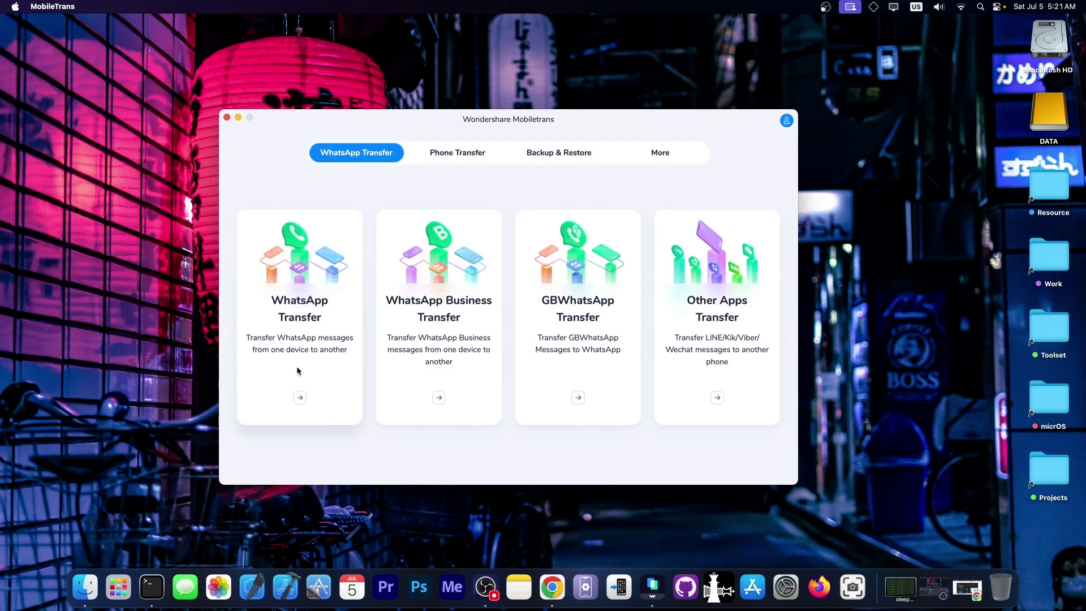
click(464, 366)
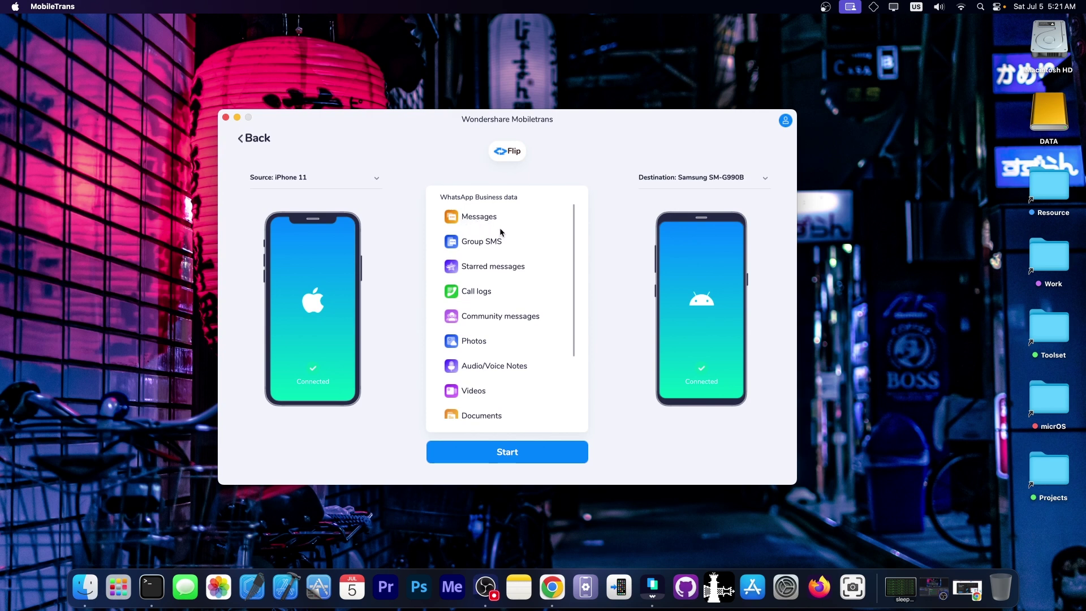
Step: Keep iPhone 11 as source and Samsung SM-G990B as destination, and start the WhatsApp Business transfer
scroll(505, 270, down, 5)
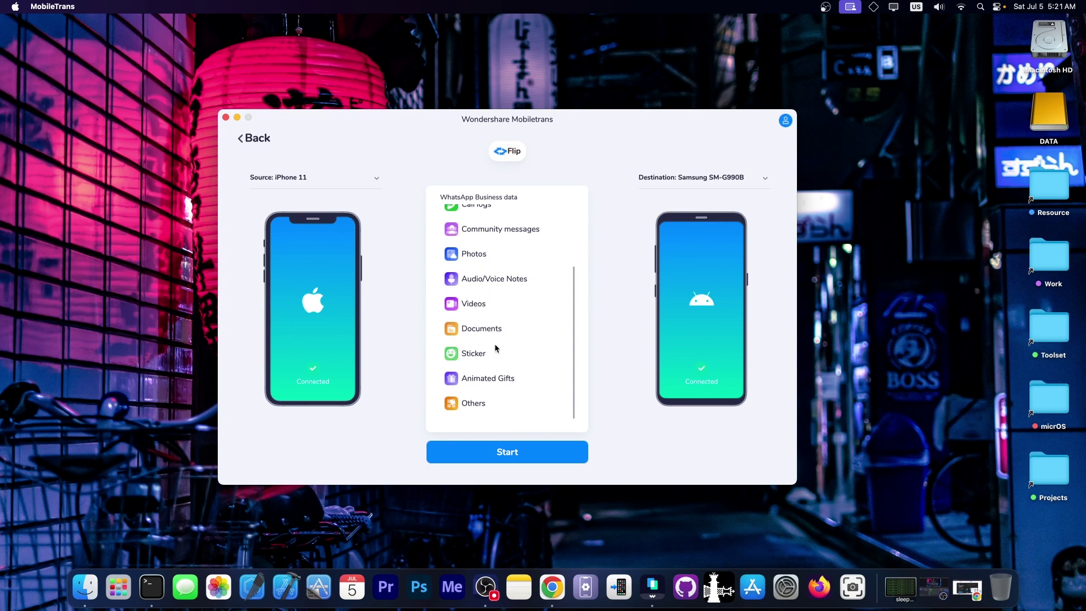
scroll(492, 406, up, 5)
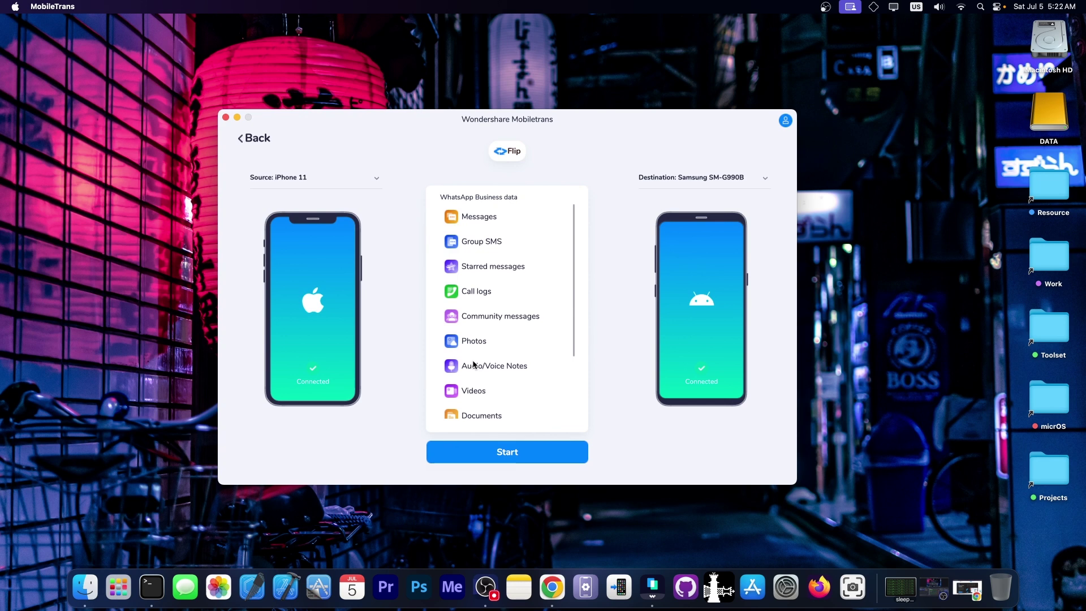
click(310, 178)
click(312, 178)
click(509, 462)
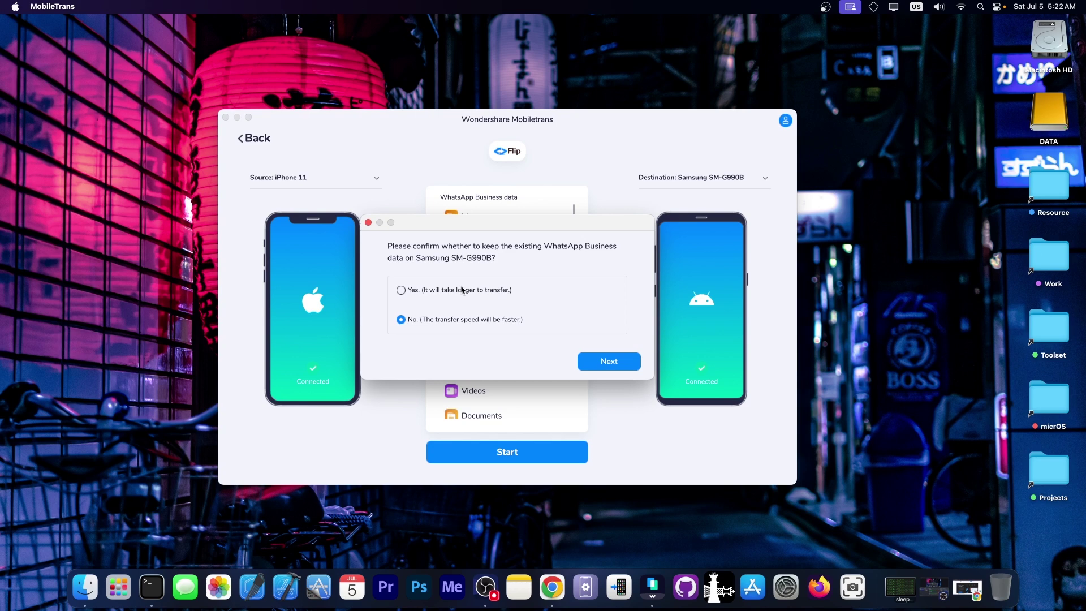
Step: Continue with No, not keeping the Samsung's existing WhatsApp Business data
click(609, 361)
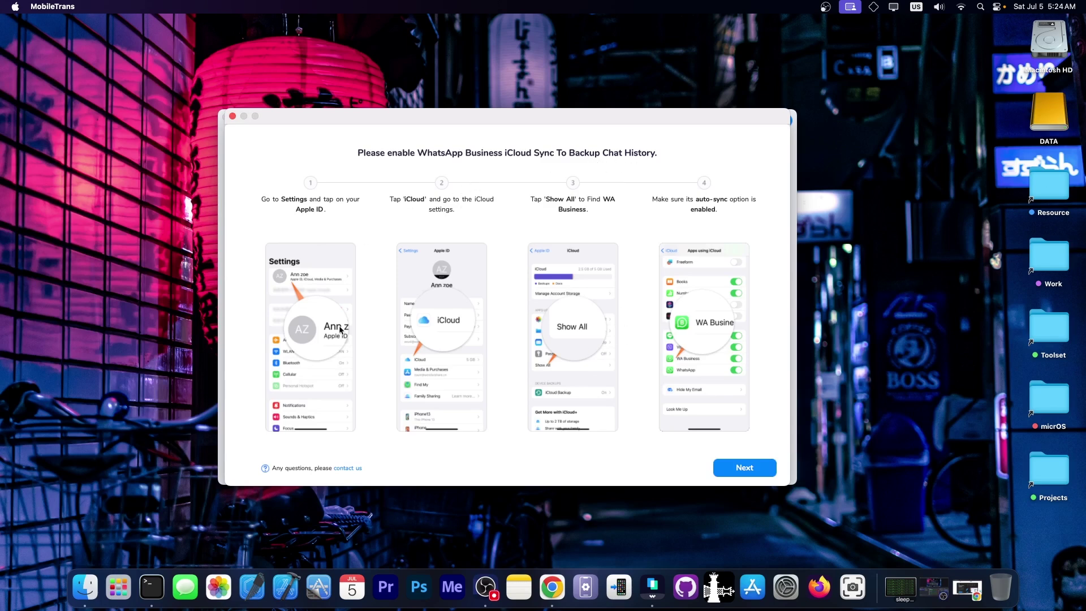
Step: Confirm iCloud Sync is on, finish the encryption-backup tutorial, and confirm the iPhone 11 is unlocked
click(769, 468)
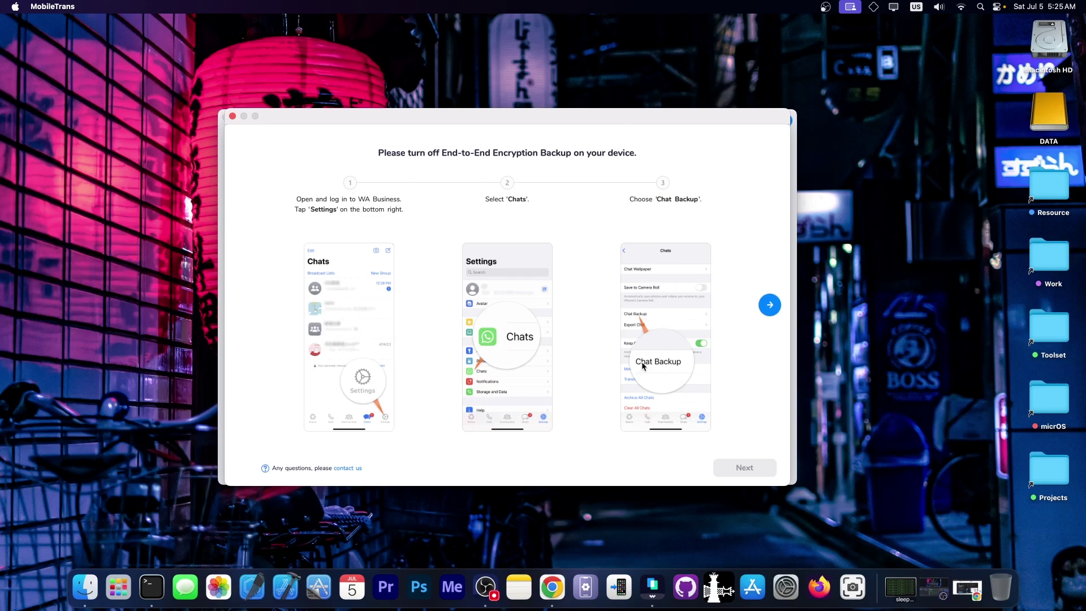
click(774, 309)
click(775, 310)
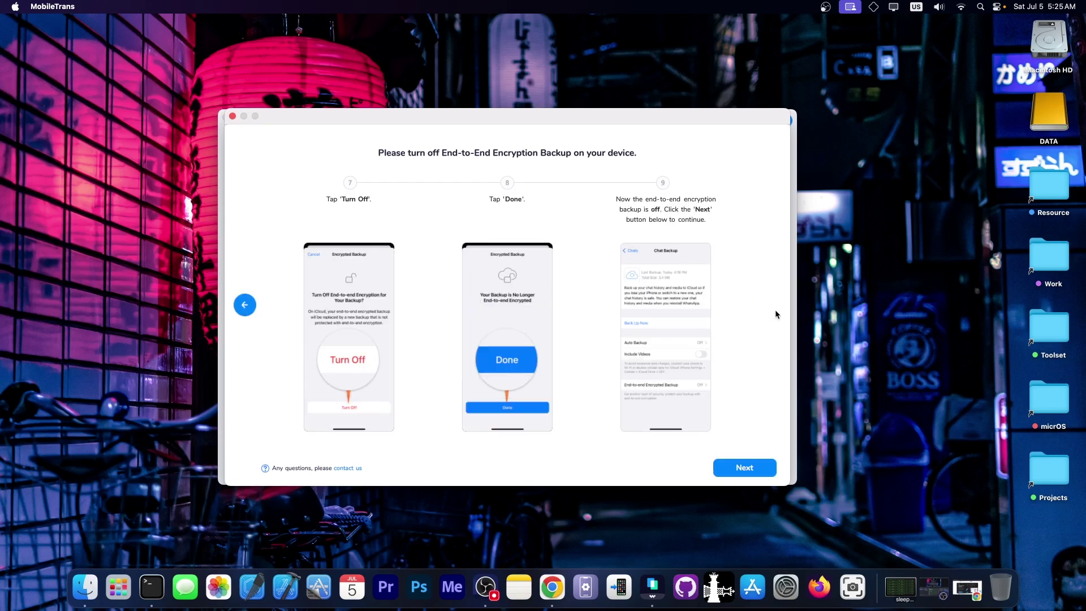
click(754, 472)
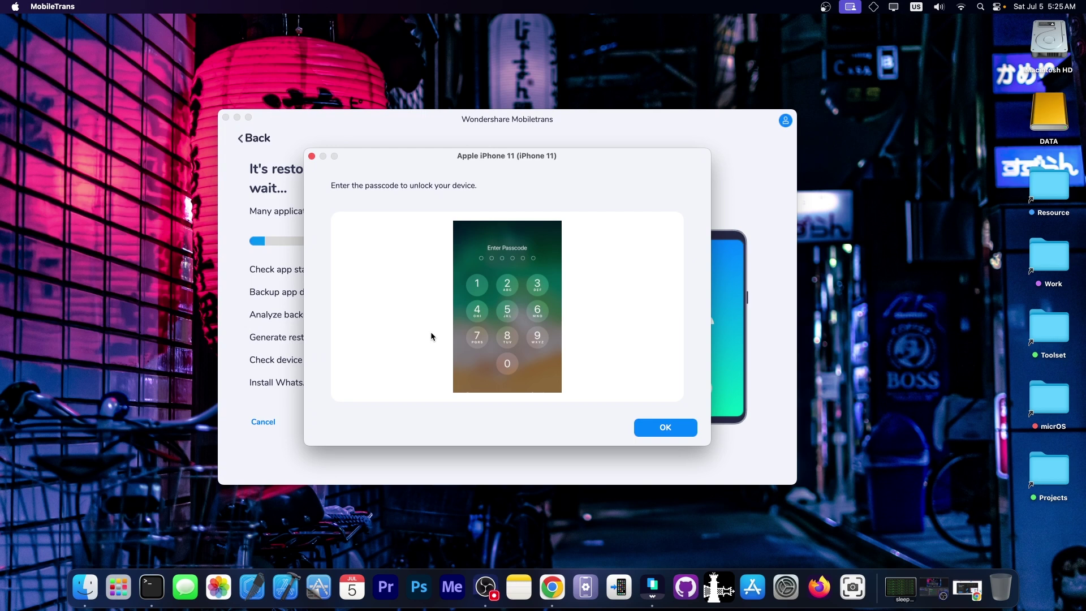
click(659, 427)
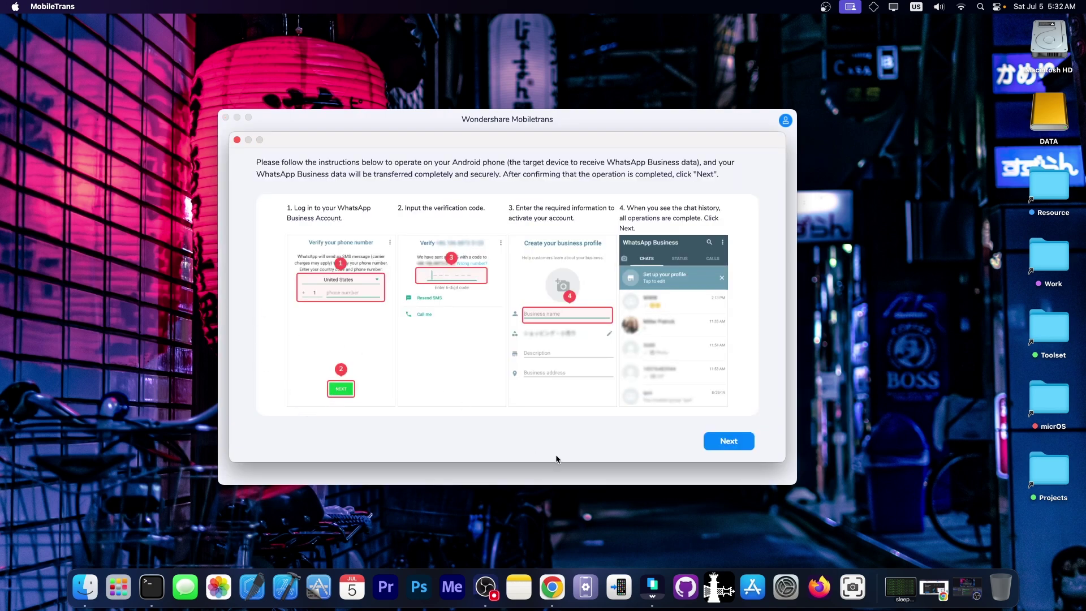
Step: Confirm the Android setup steps are done and continue to the restore progress
click(710, 437)
scroll(466, 350, down, 2)
click(726, 444)
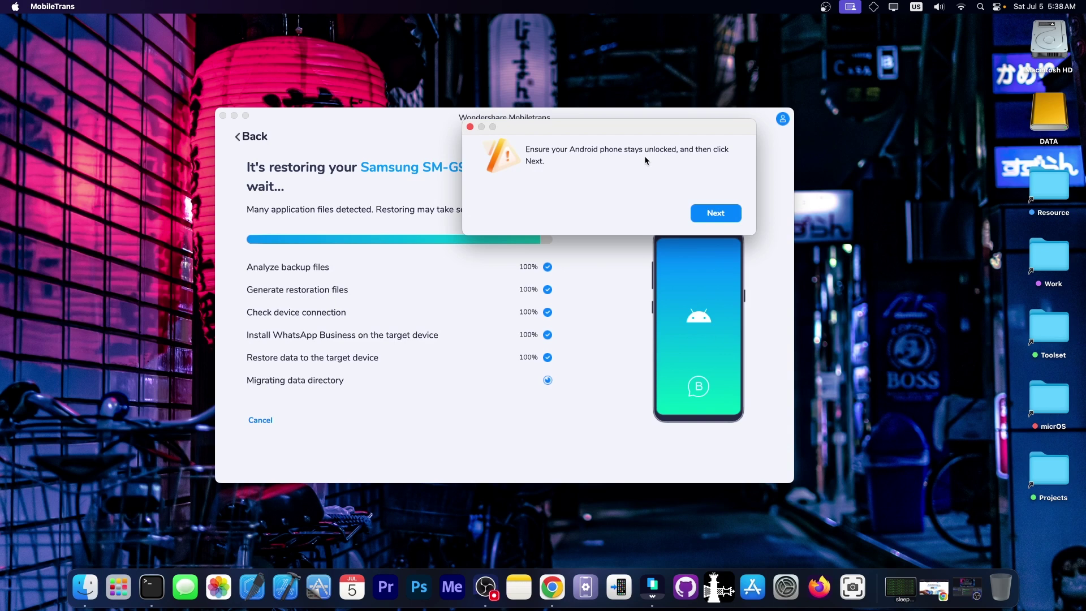
Step: Confirm the Samsung stays unlocked and its WhatsApp Business chats are backed up
click(729, 220)
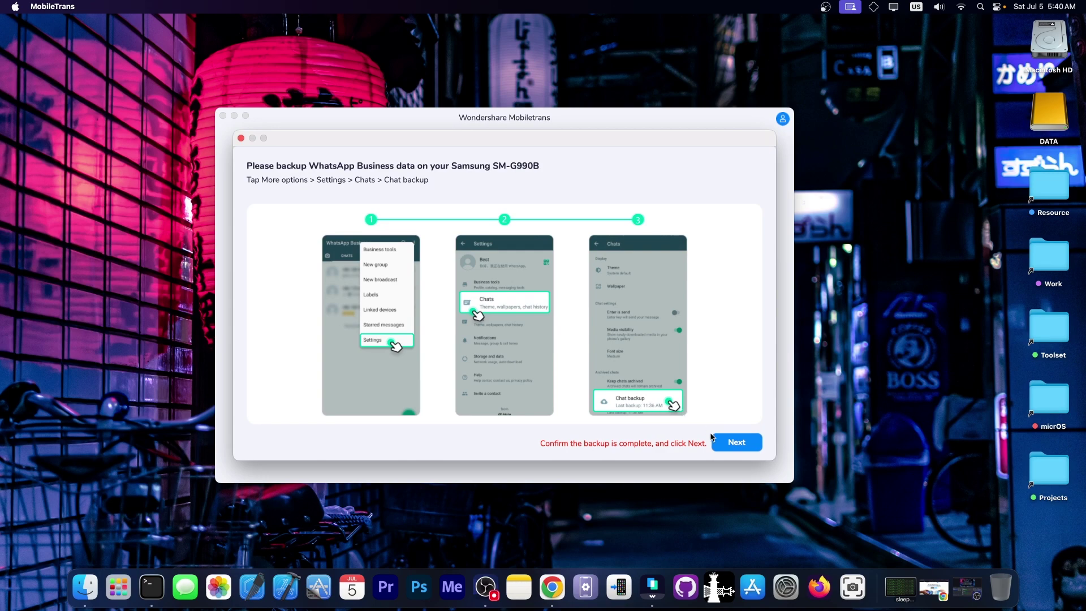
click(736, 448)
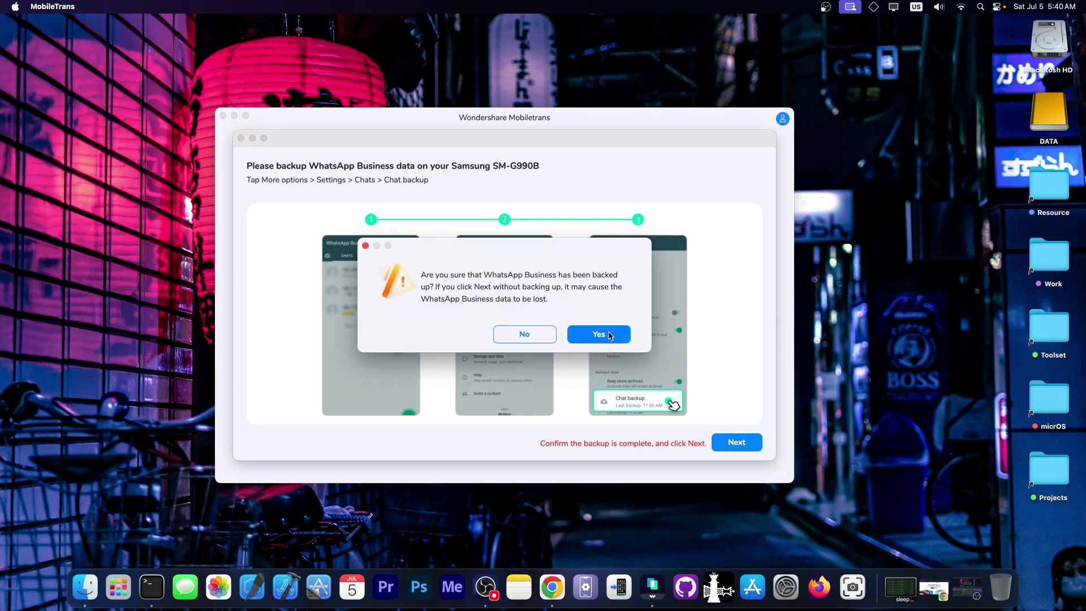
click(610, 335)
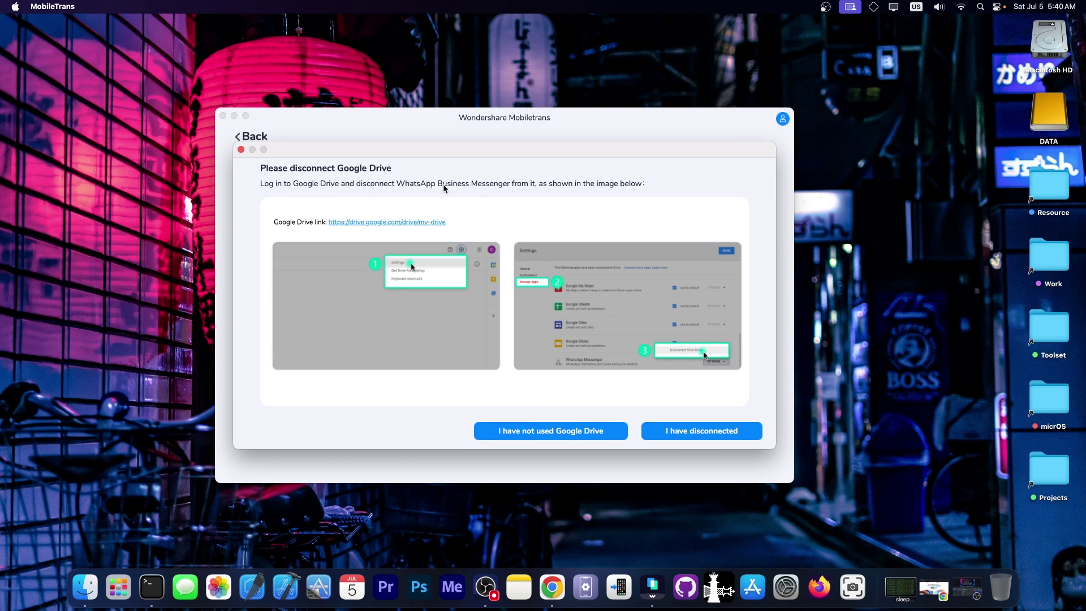
Step: Choose 'I have not used Google Drive' to skip the Google Drive step
click(592, 435)
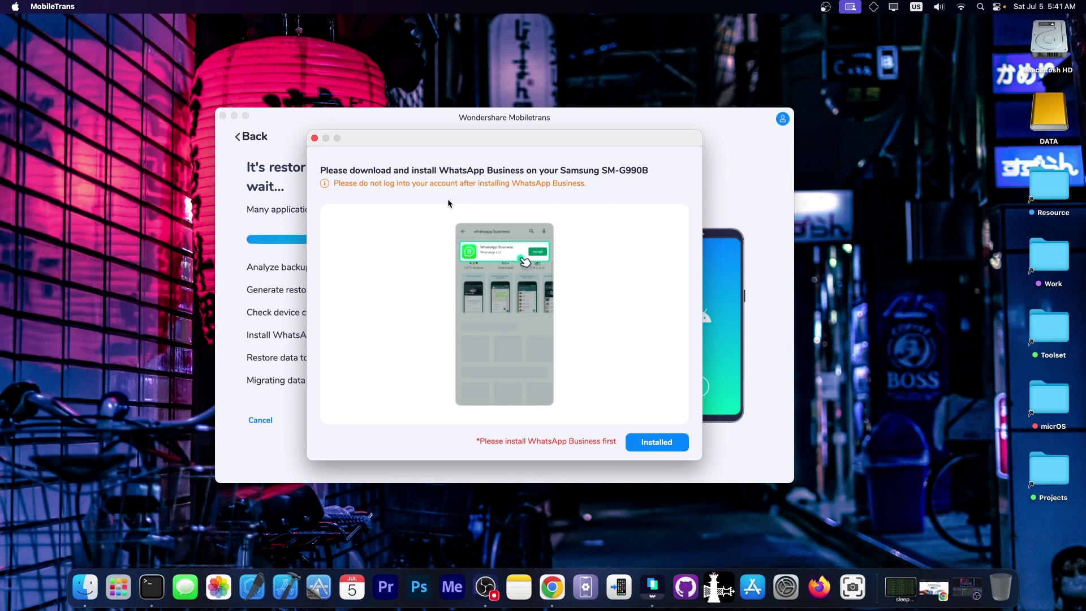
Step: Confirm WhatsApp Business is installed and the directory renamed, then dismiss the login instructions
click(656, 442)
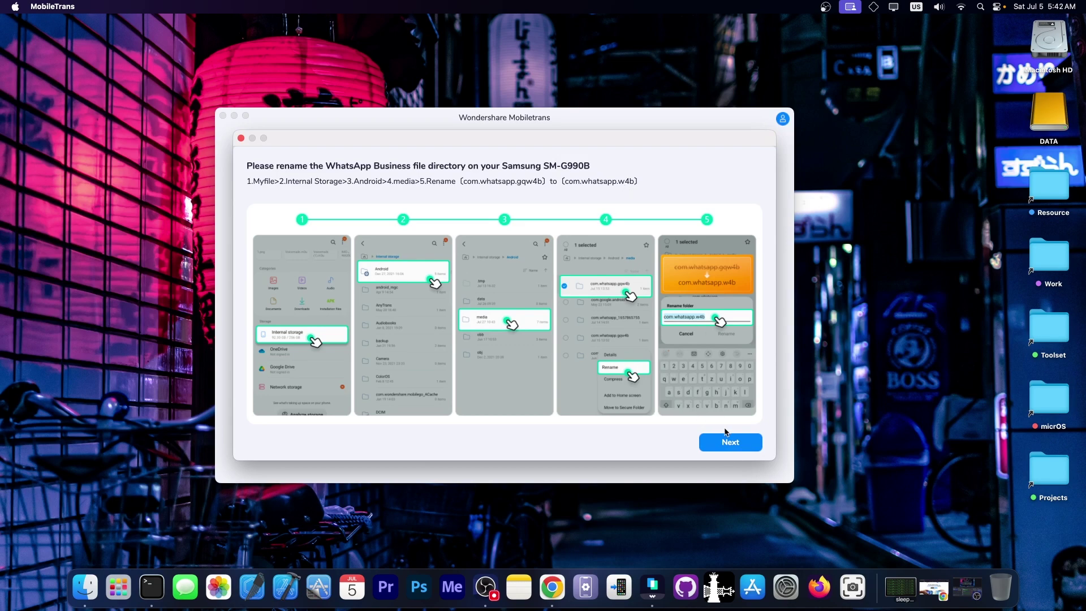
click(736, 445)
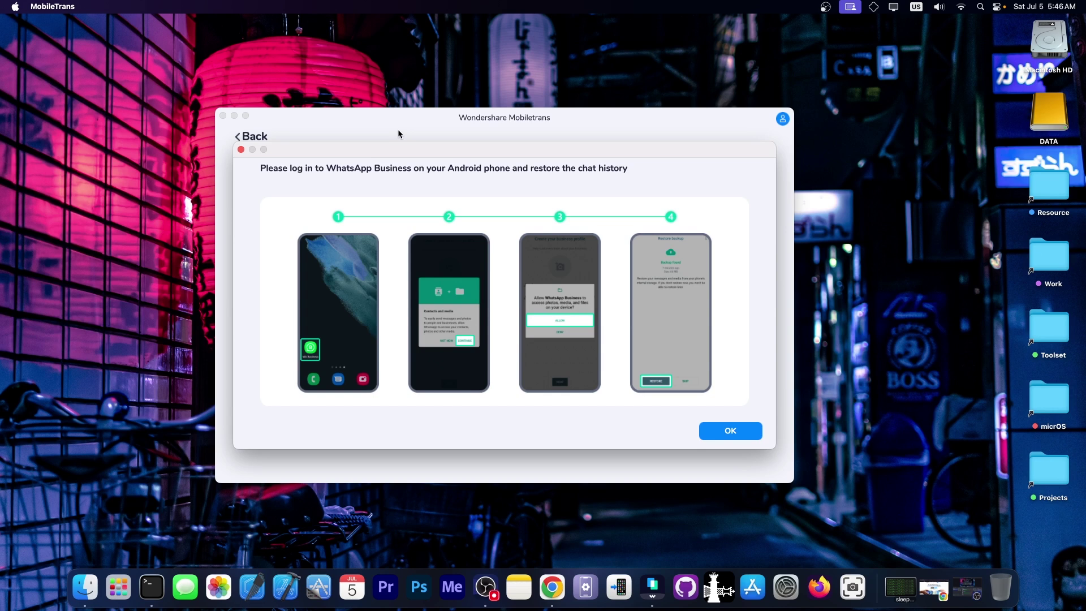
click(729, 435)
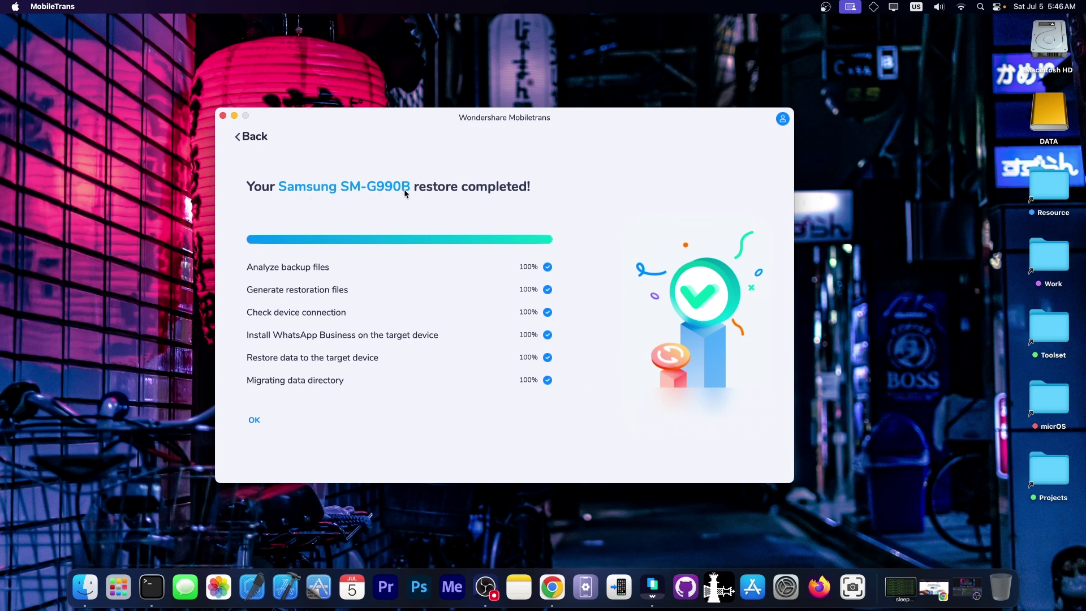
Step: Close the Samsung SM-G990B restore-completed page with OK
click(255, 421)
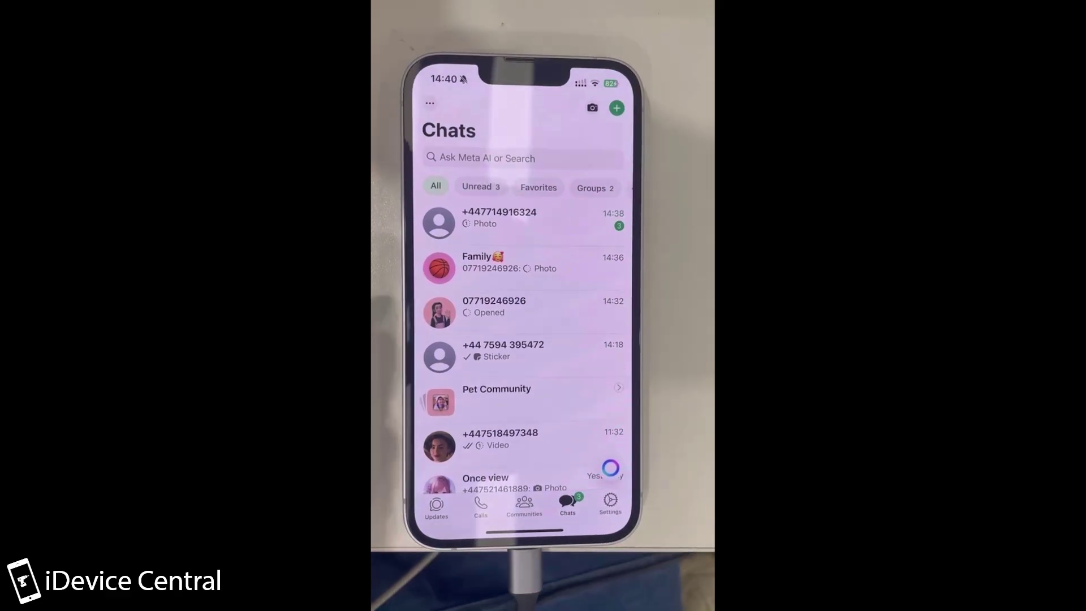
Step: Play the view-once voice message, then open and close the dog and rhino view-once photos
click(453, 405)
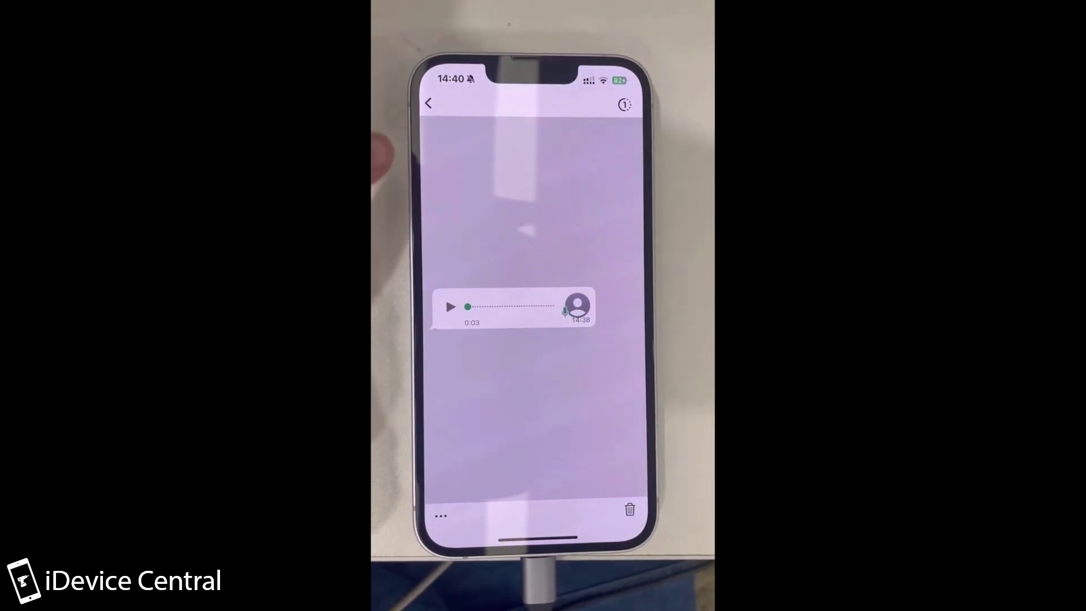
click(470, 452)
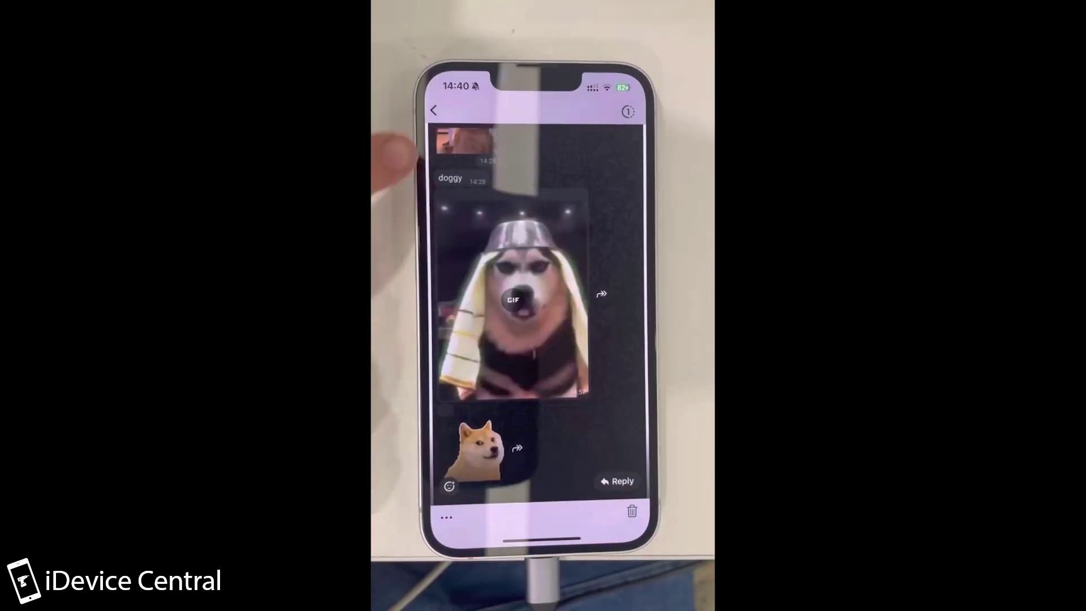
click(433, 111)
click(472, 488)
click(447, 116)
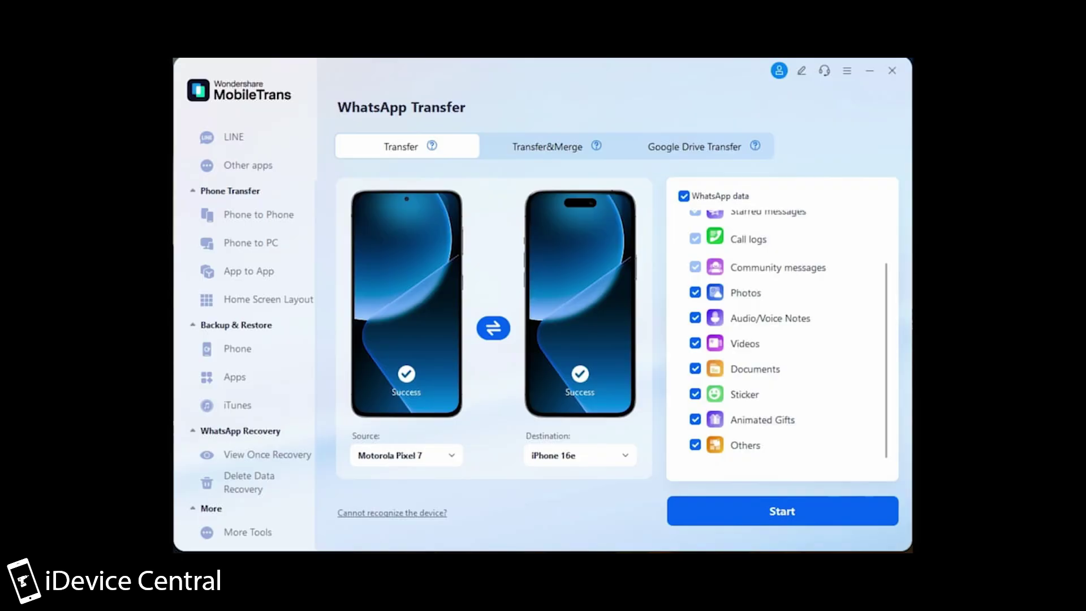
Step: Run View Once Recovery to list recovered view-once photos, videos and audio, then sync the latest ones
click(265, 461)
click(593, 450)
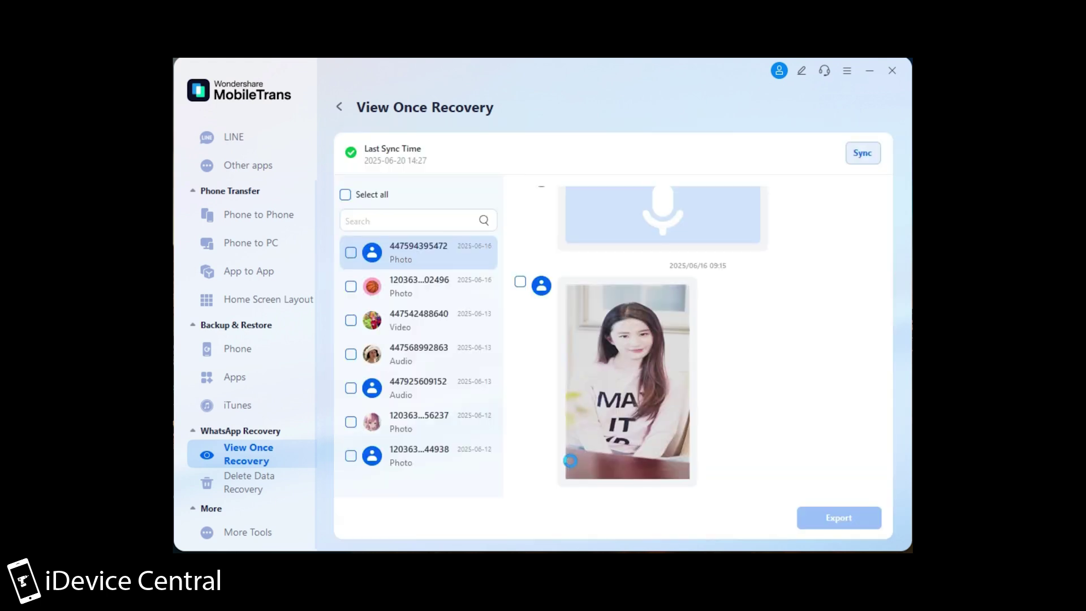
click(863, 154)
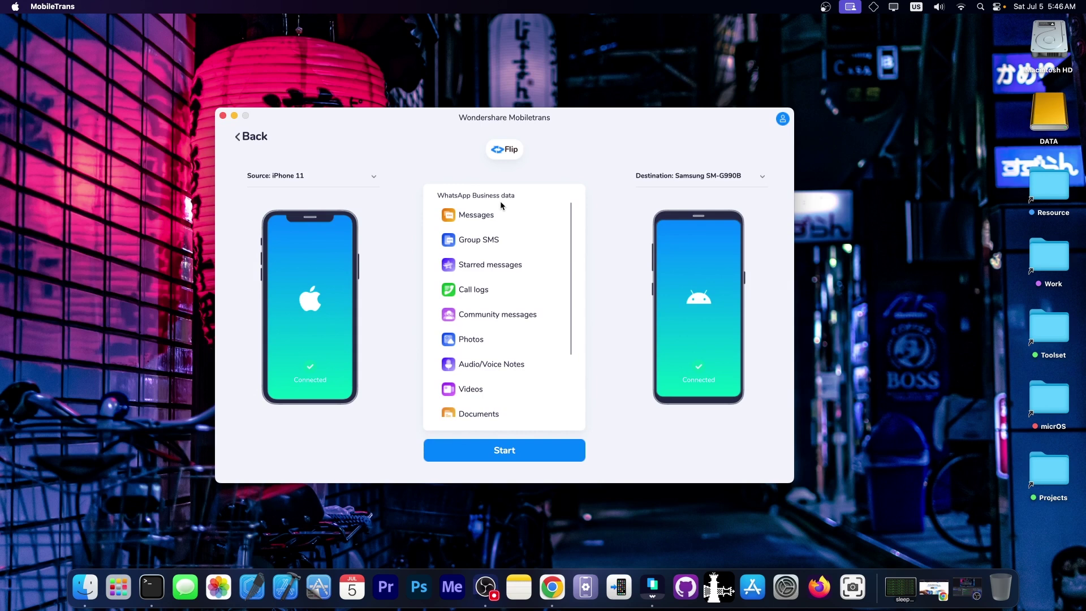
Step: Return to the main menu and start a Phone Backup of the iPhone 11 to the computer
click(245, 139)
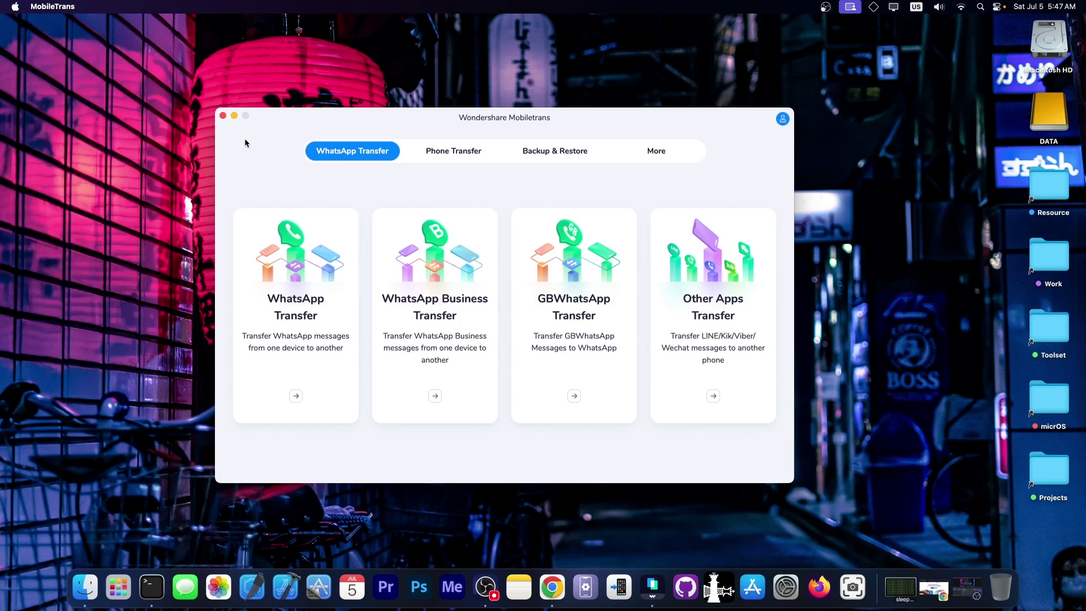
click(552, 153)
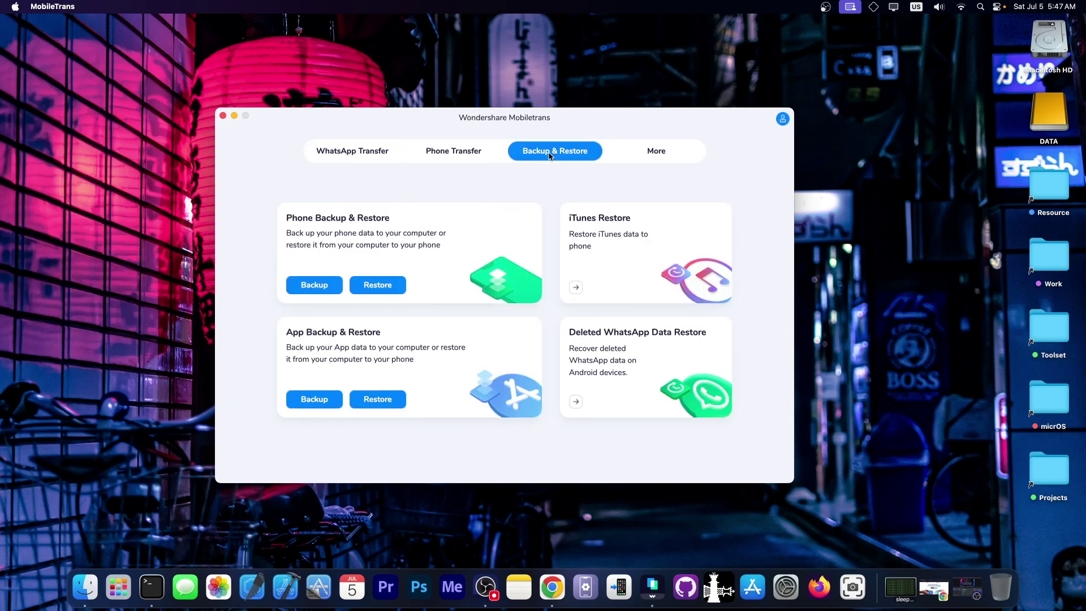
click(303, 283)
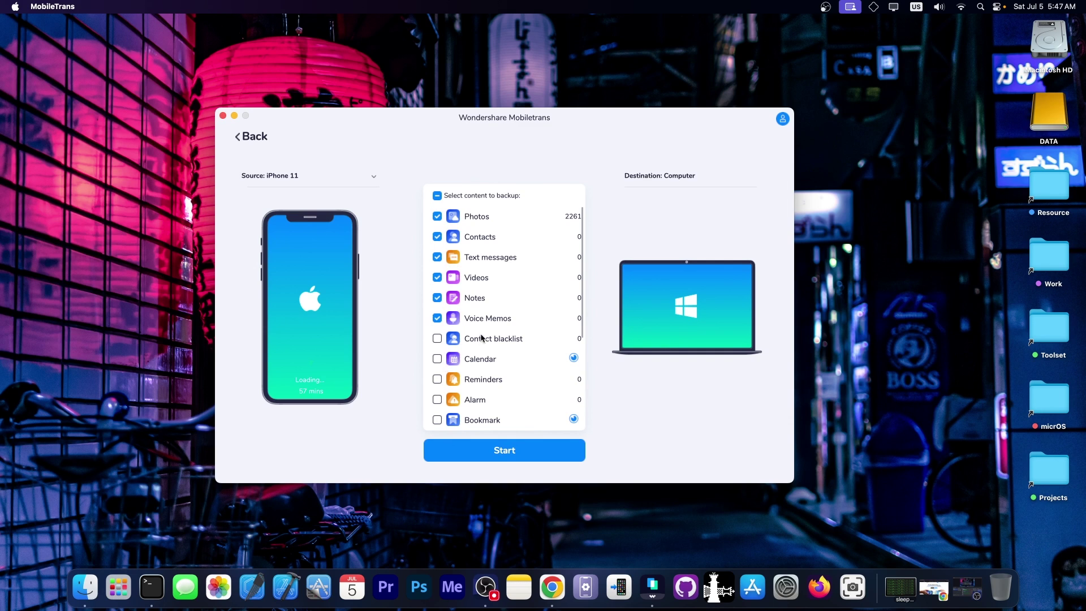
Step: Back up contacts, text messages, notes, voice memos and videos with Photos left unchecked, then leave the completed page
scroll(443, 285, down, 5)
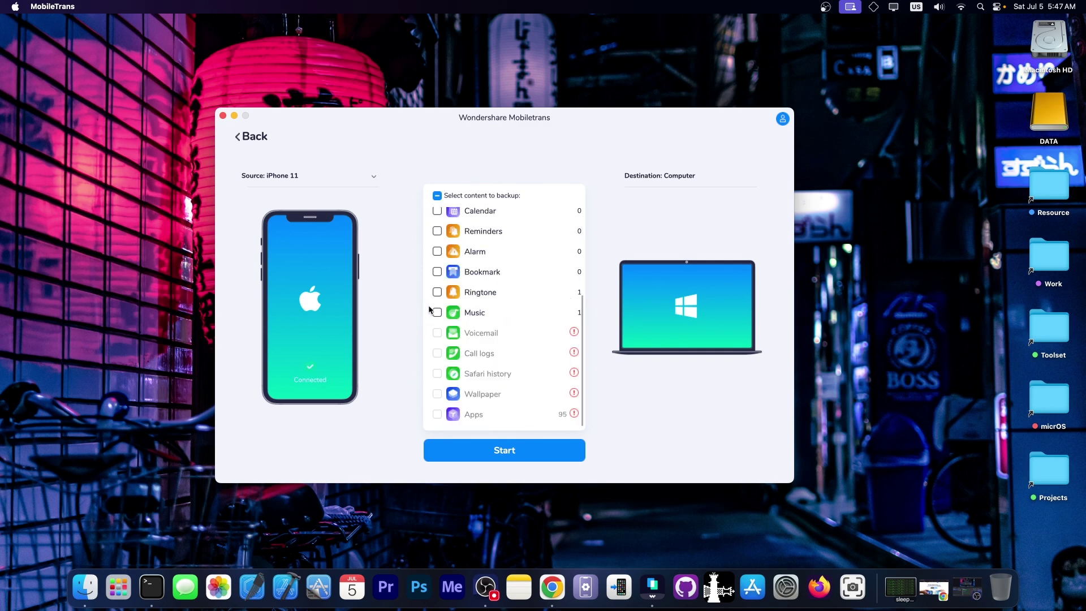
scroll(554, 412, up, 5)
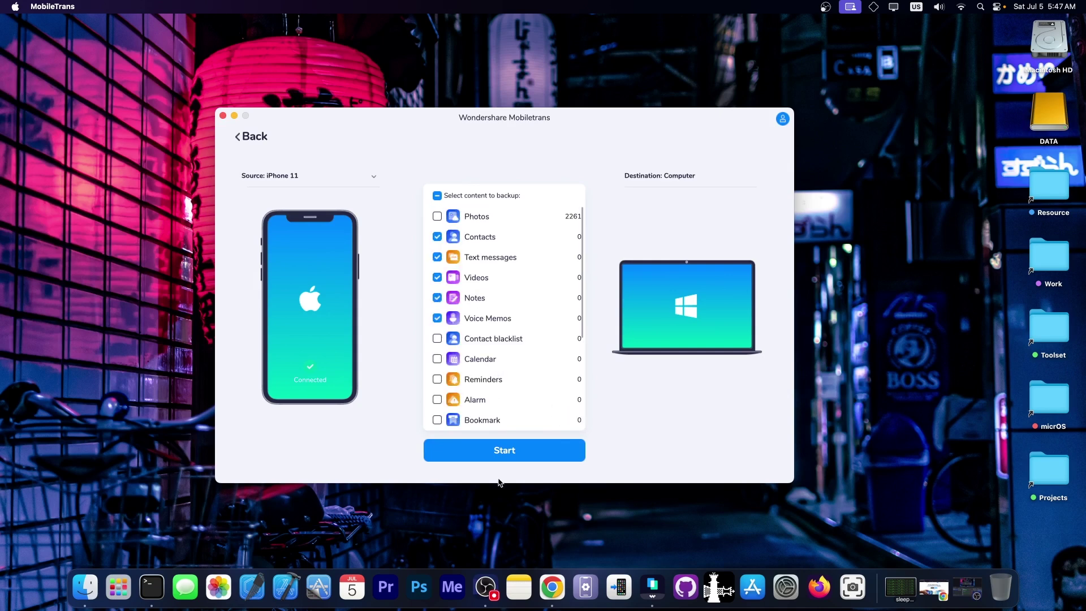
click(500, 451)
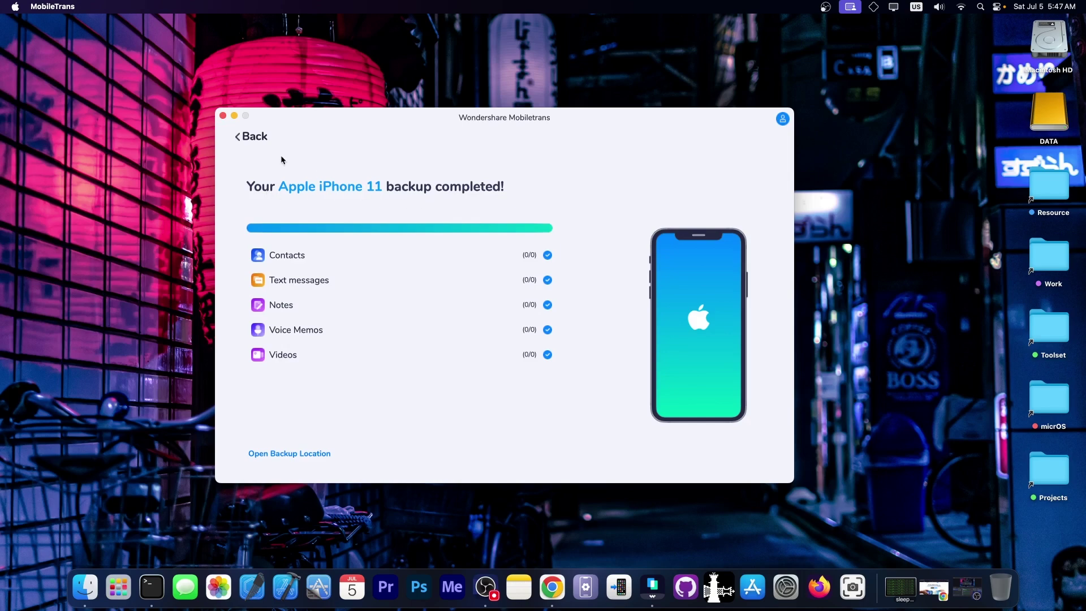
click(256, 138)
Step: Check the Phone Backup restore list for the 649.70 KB iPhone 11 backup from 2025-07-05, then close MobileTrans
click(256, 137)
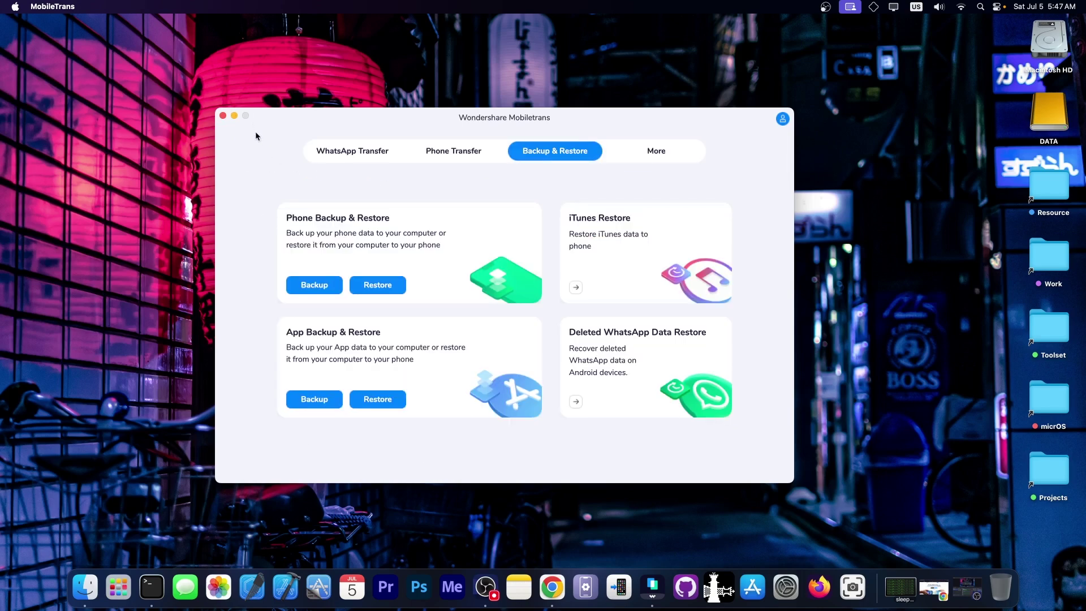
click(385, 290)
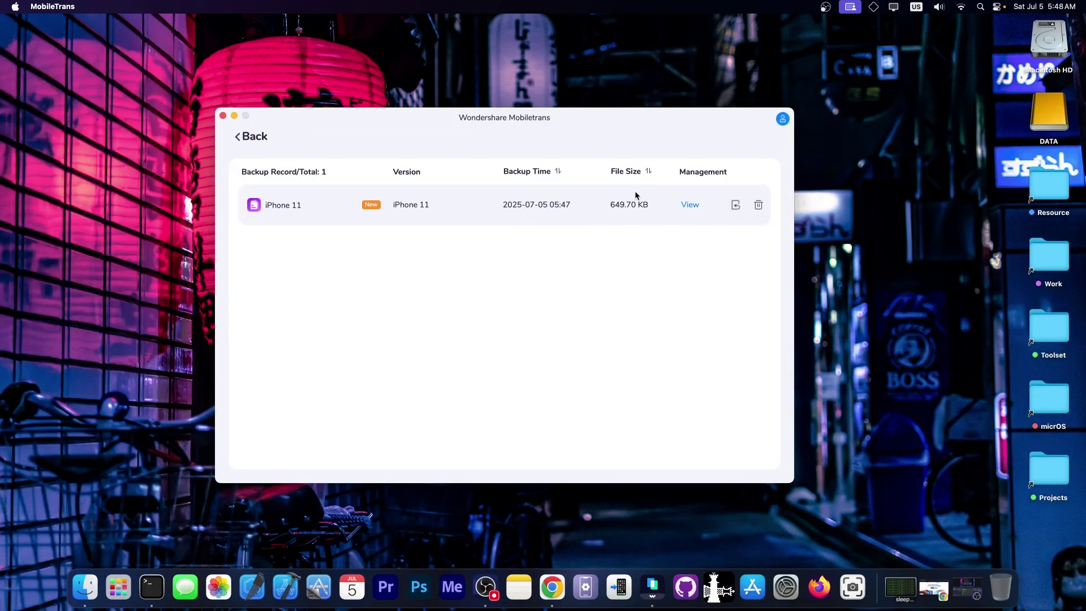
click(238, 136)
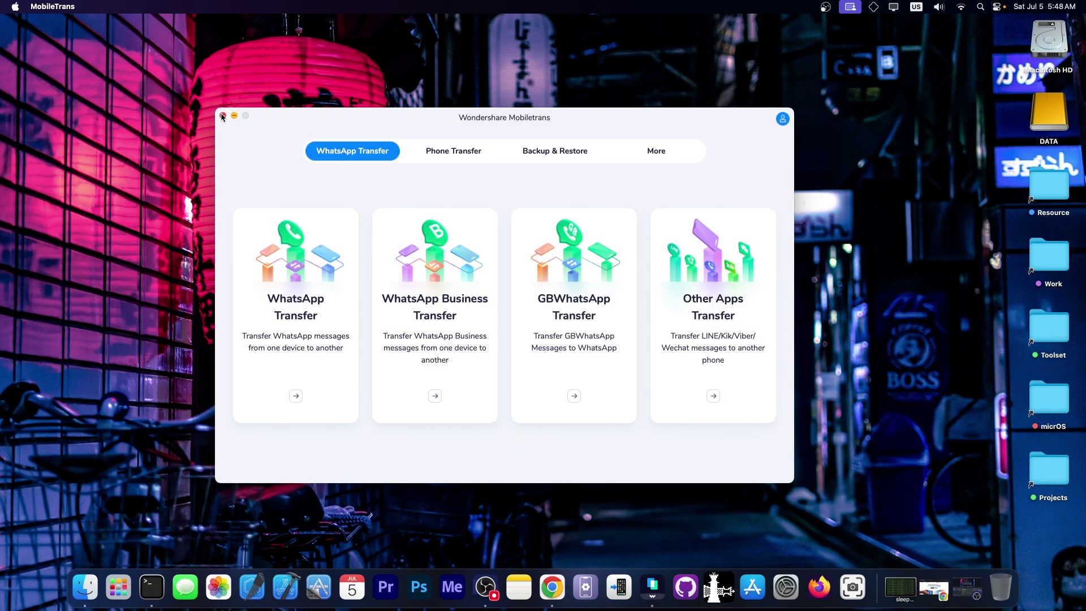
click(222, 117)
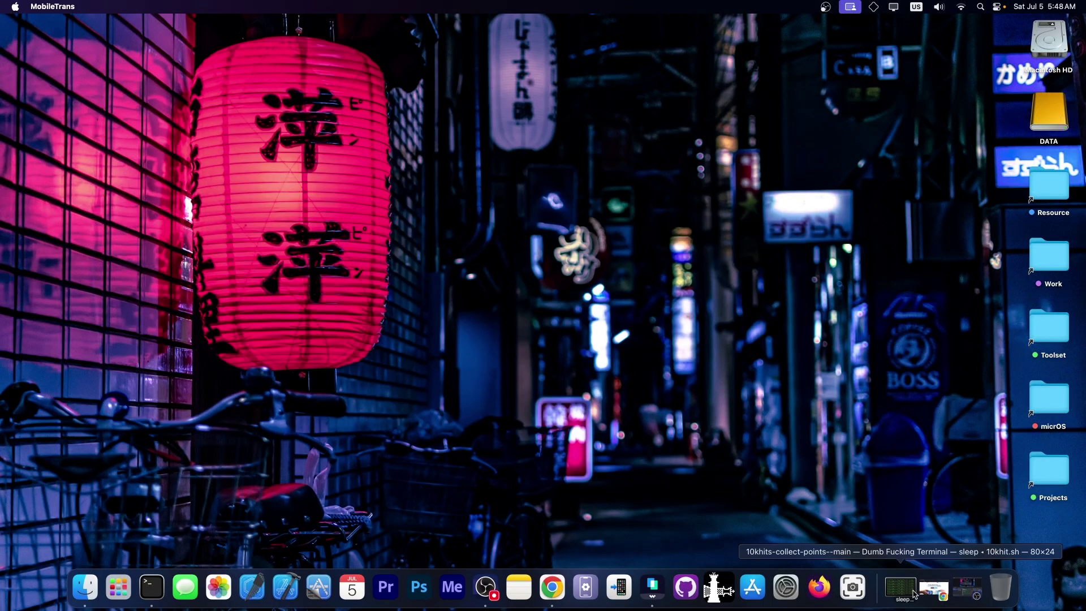
Step: Restore the minimized Chrome window to view the MobileTrans homepage at mobiletrans.wondershare.com
click(925, 593)
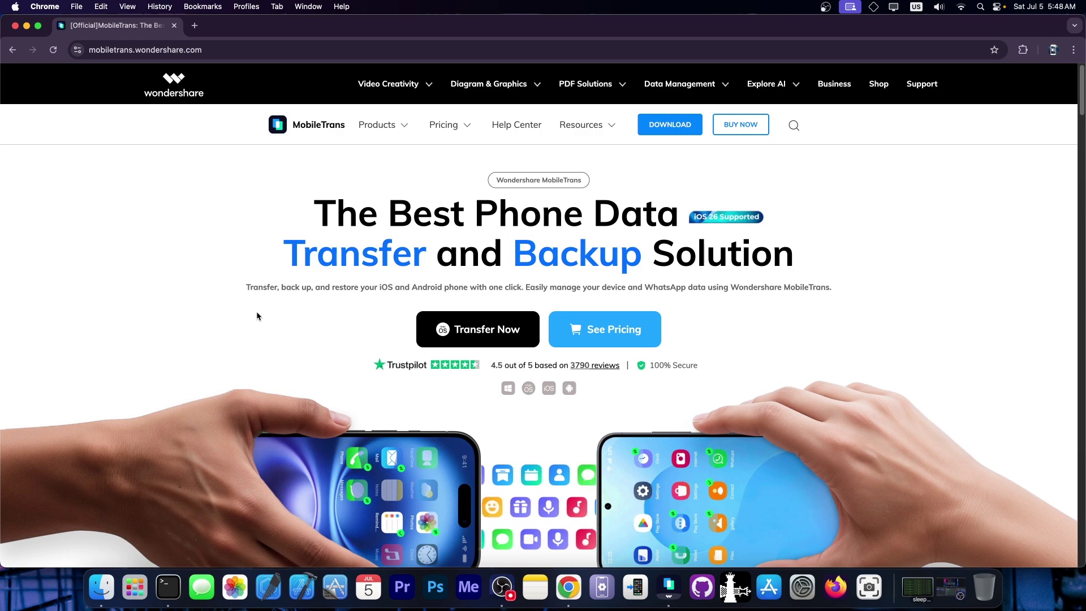
scroll(284, 240, down, 3)
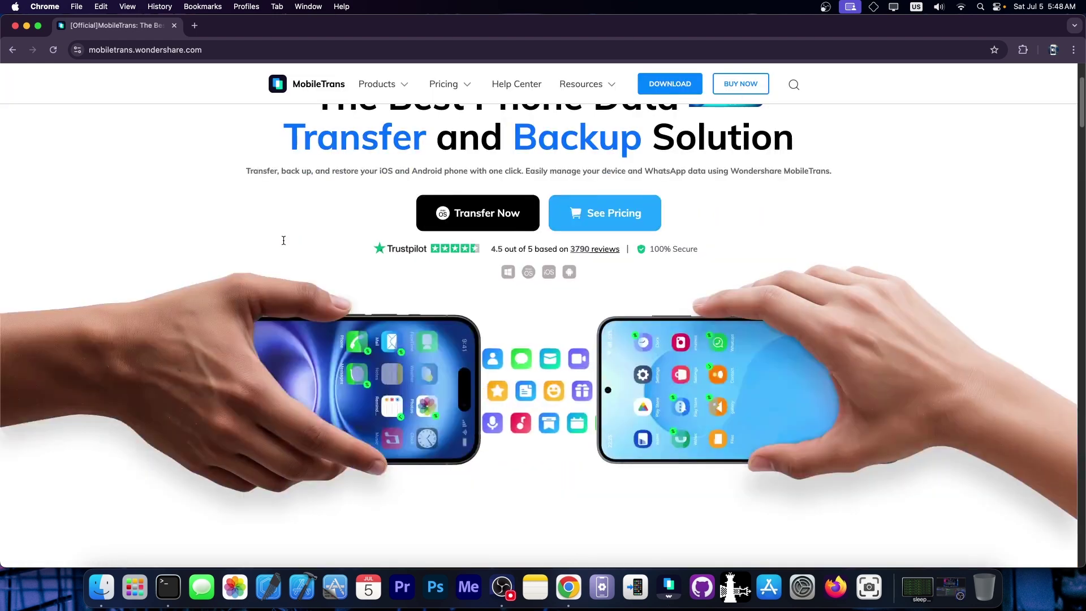
scroll(307, 233, up, 3)
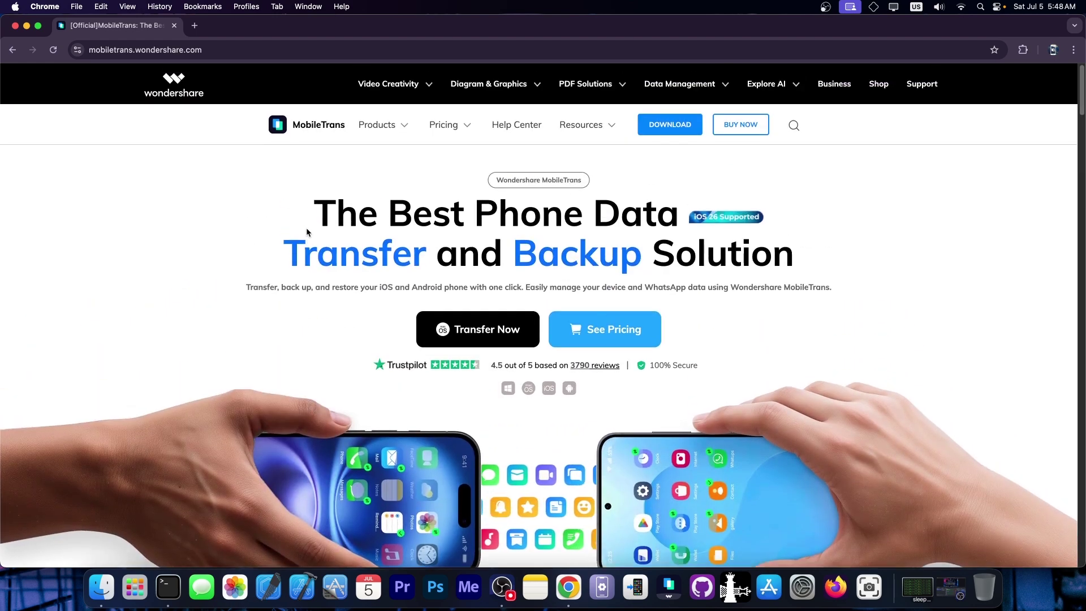